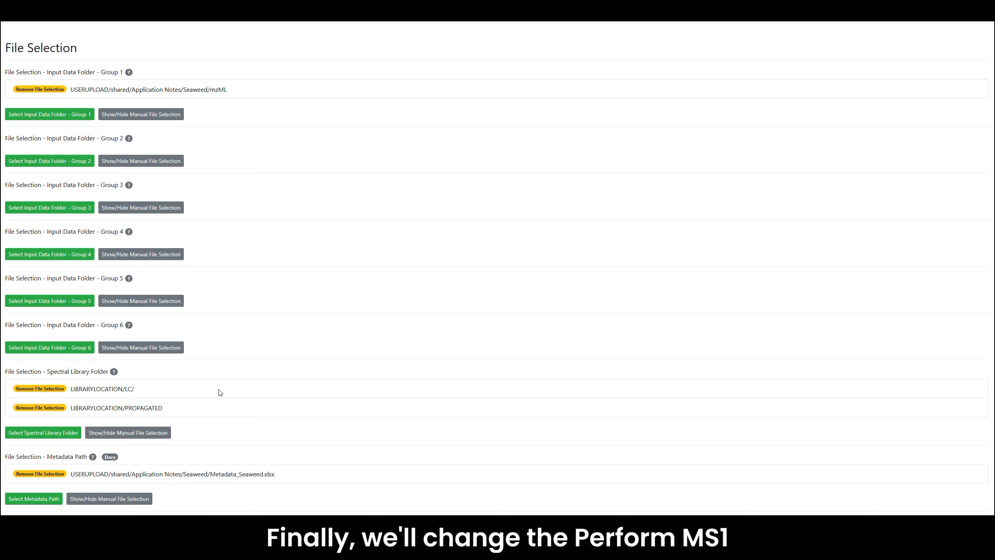
Step: Set Perform MS1 Peak Integration to Yes in the advanced MS1 peak integration options
{"action": "scroll", "coordinate": [220, 392], "scroll_direction": "down", "scroll_amount": 20}
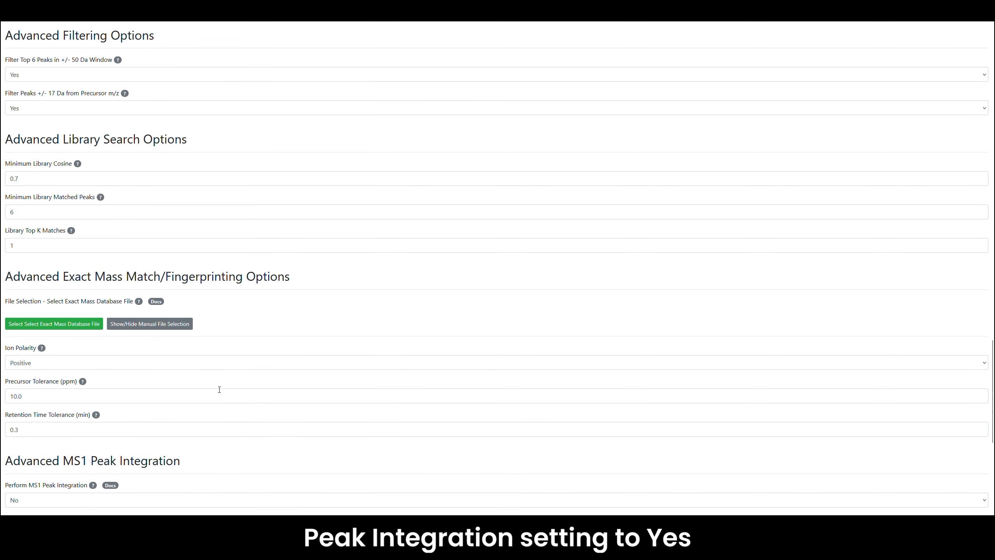
{"action": "scroll", "coordinate": [220, 390], "scroll_direction": "down", "scroll_amount": 5}
{"action": "left_click", "coordinate": [63, 301]}
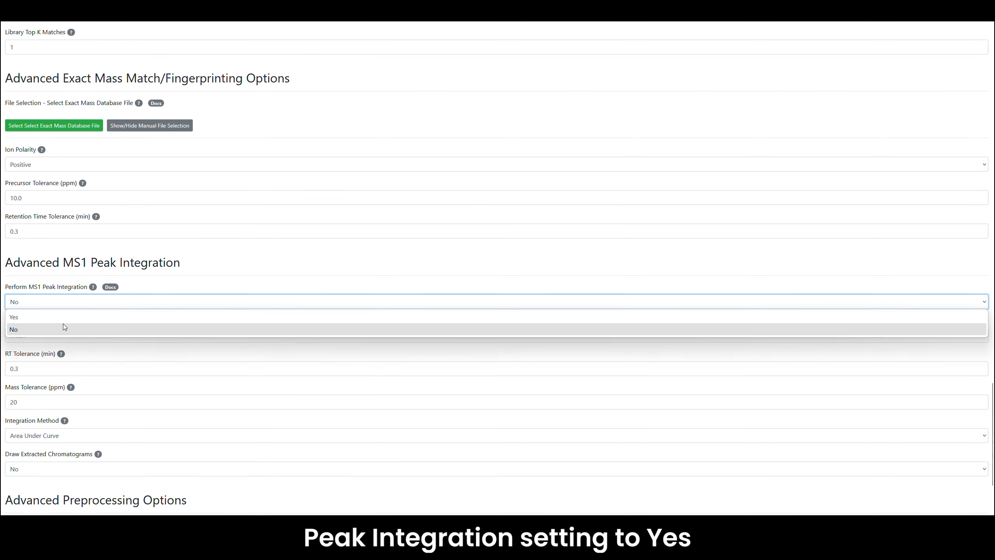
{"action": "left_click", "coordinate": [63, 317]}
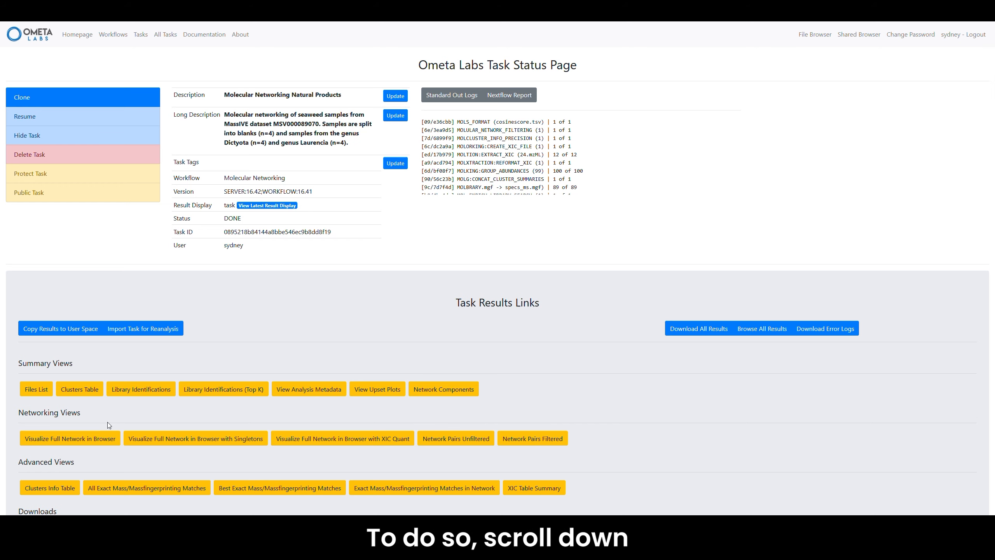
Step: Open the Bioactivity Molecular Networking workflow from the task's downstream analysis and review its input file selections
{"action": "scroll", "coordinate": [107, 422], "scroll_direction": "down", "scroll_amount": 4}
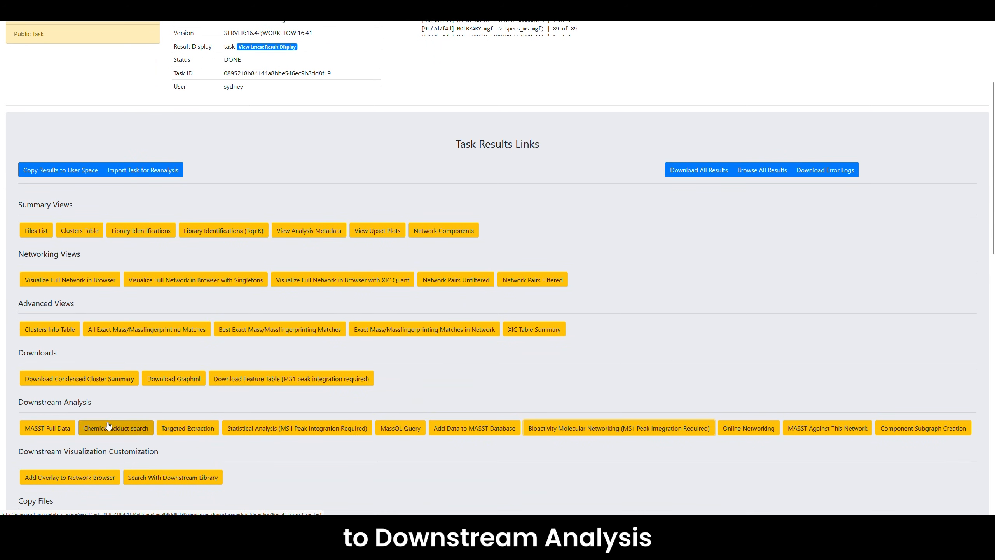
{"action": "left_click", "coordinate": [547, 431]}
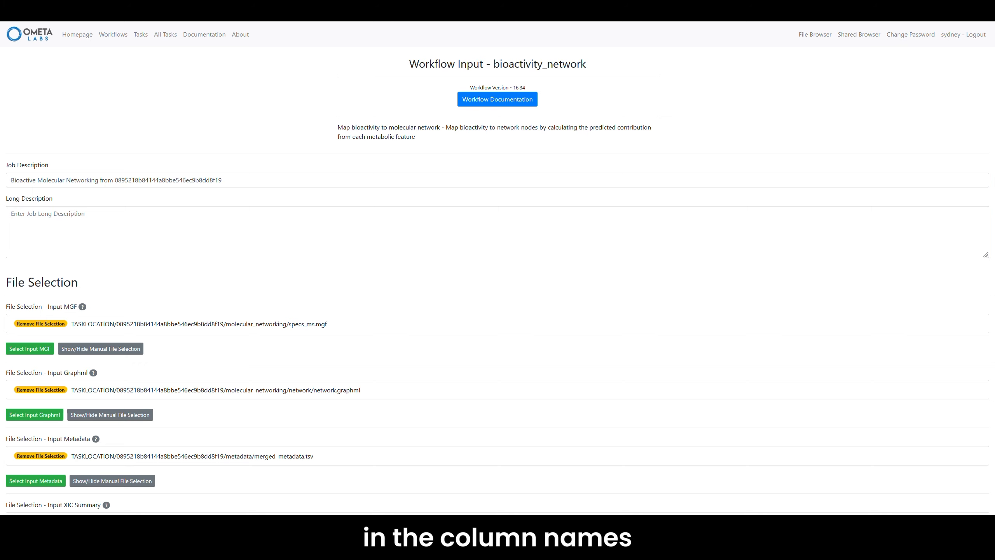
{"action": "scroll", "coordinate": [313, 38], "scroll_direction": "down", "scroll_amount": 4}
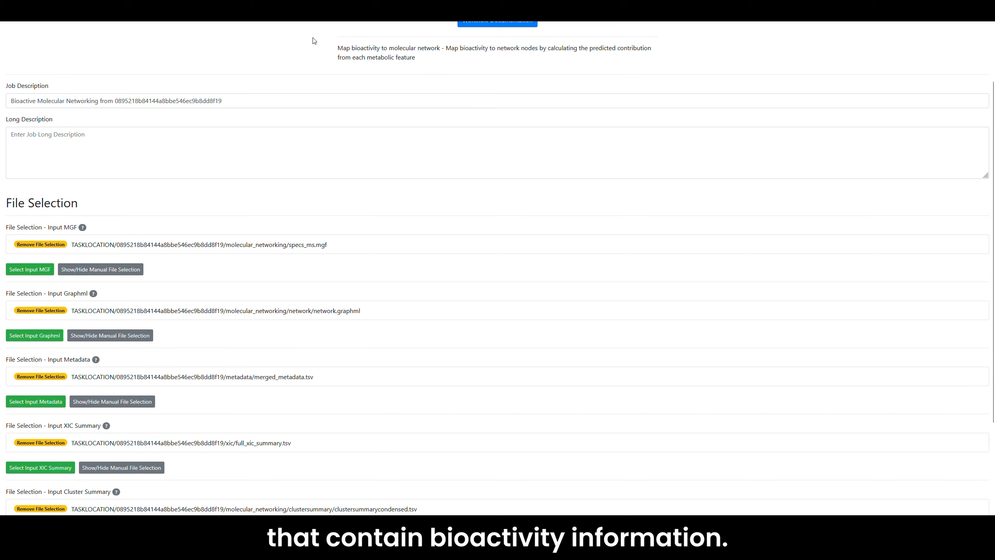
{"action": "scroll", "coordinate": [313, 40], "scroll_direction": "down", "scroll_amount": 1}
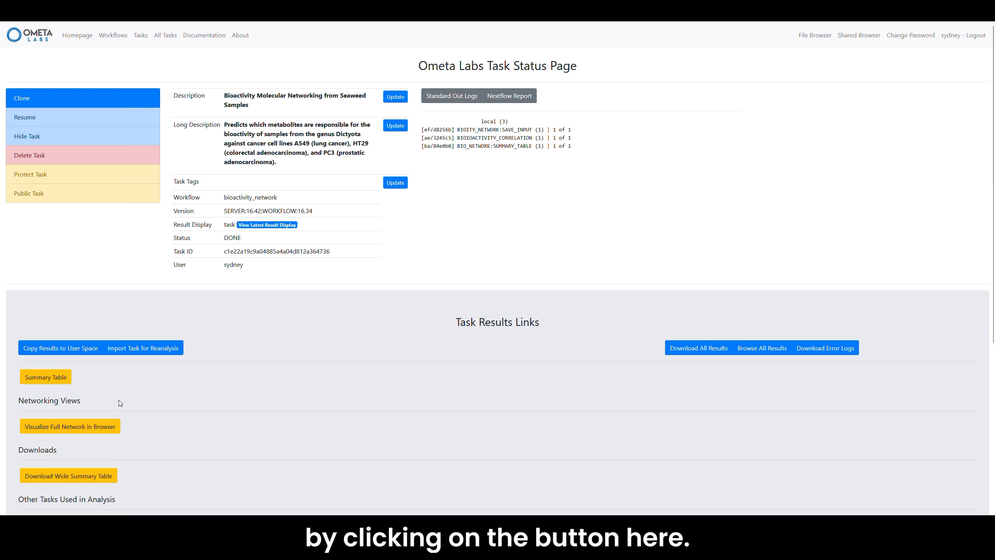
Step: Visualize the full bioactivity network in the browser, with node size and node color set to enriched_logpvalue_ATTRIBUTE_A549_Viability
{"action": "left_click", "coordinate": [104, 426]}
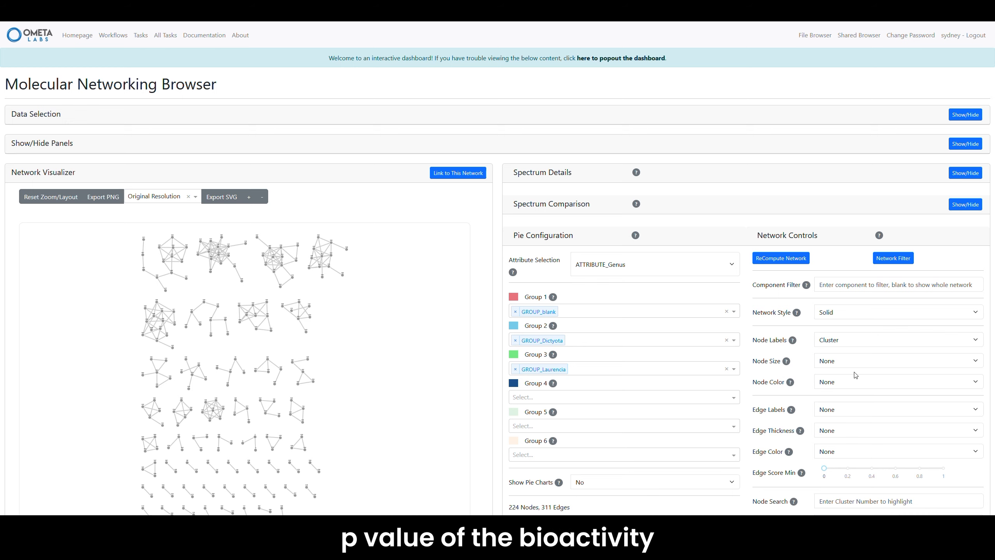
{"action": "left_click", "coordinate": [858, 360]}
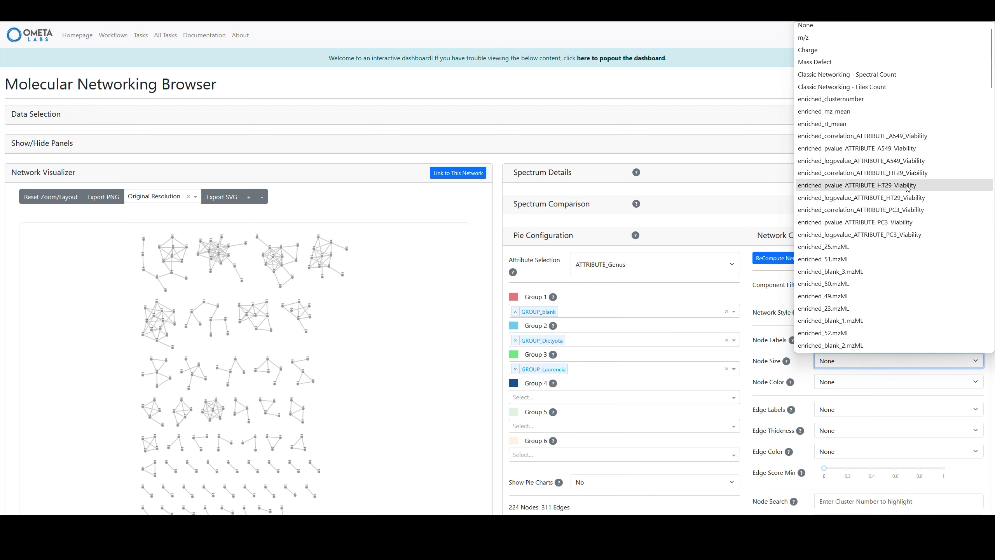
{"action": "left_click", "coordinate": [910, 165]}
{"action": "left_click", "coordinate": [898, 381]}
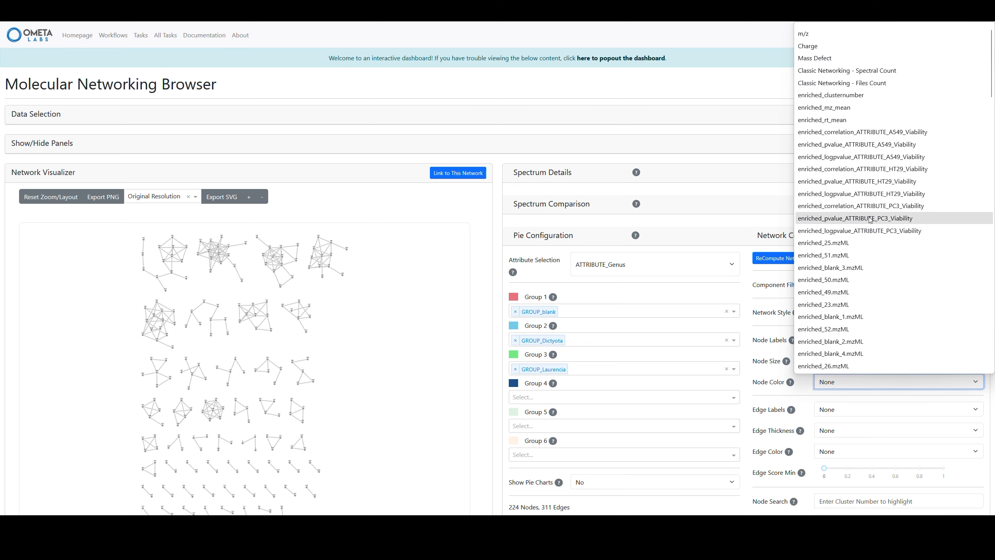
{"action": "left_click", "coordinate": [874, 156]}
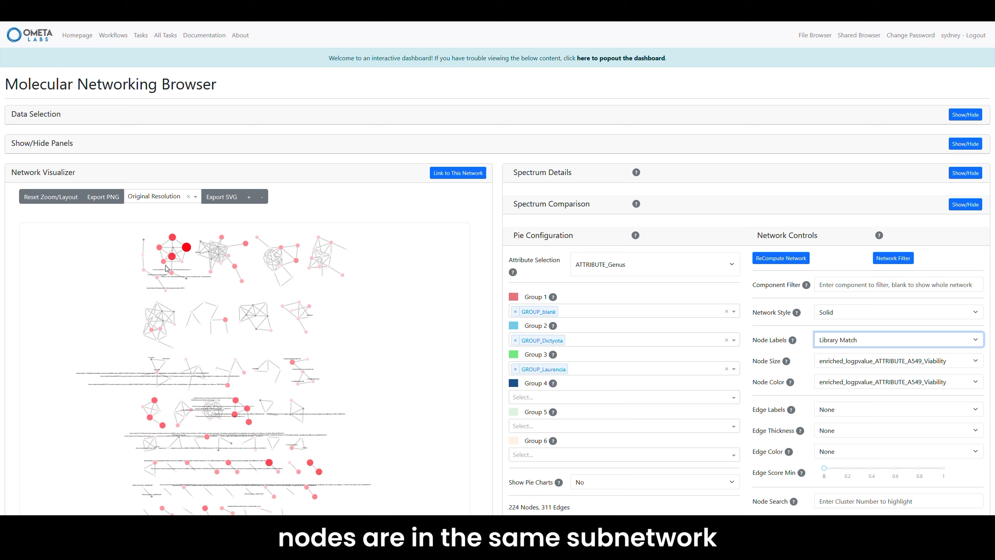
Step: Inspect the subnetwork with the largest red nodes, select its biggest node and open that node's spectrum in MASST
{"action": "scroll", "coordinate": [170, 268], "scroll_direction": "up", "scroll_amount": 5}
{"action": "left_click_drag", "start_coordinate": [182, 270], "coordinate": [171, 330]}
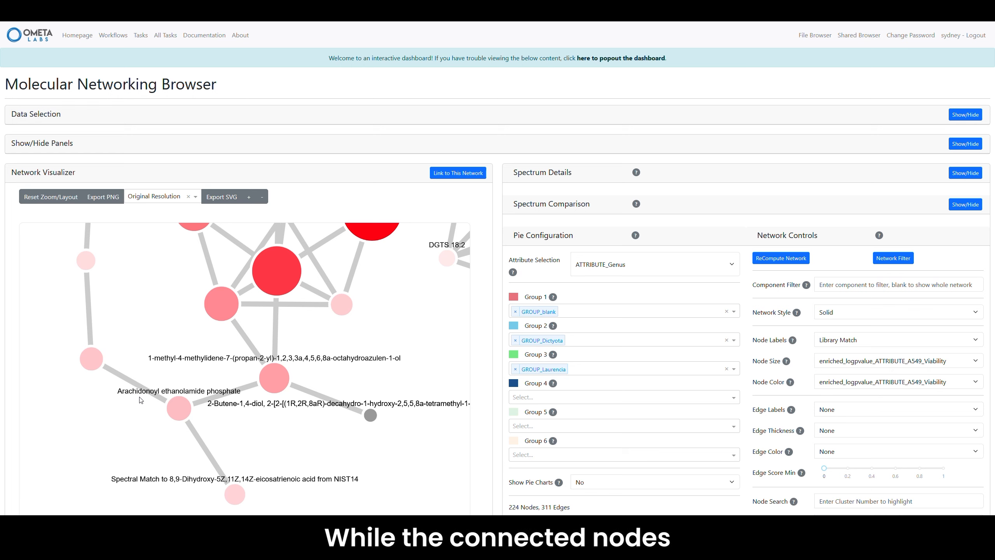
{"action": "scroll", "coordinate": [270, 314], "scroll_direction": "down", "scroll_amount": 5}
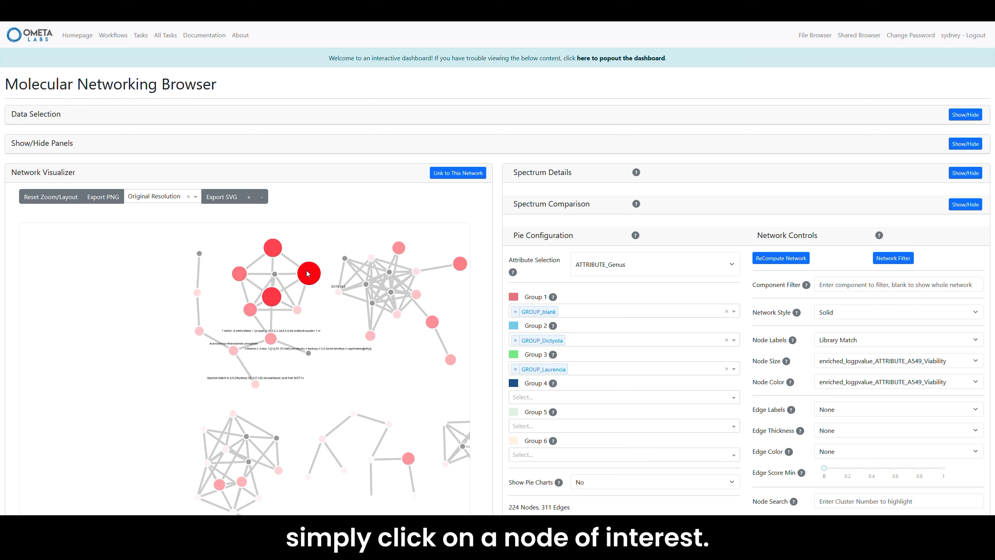
{"action": "left_click", "coordinate": [308, 273]}
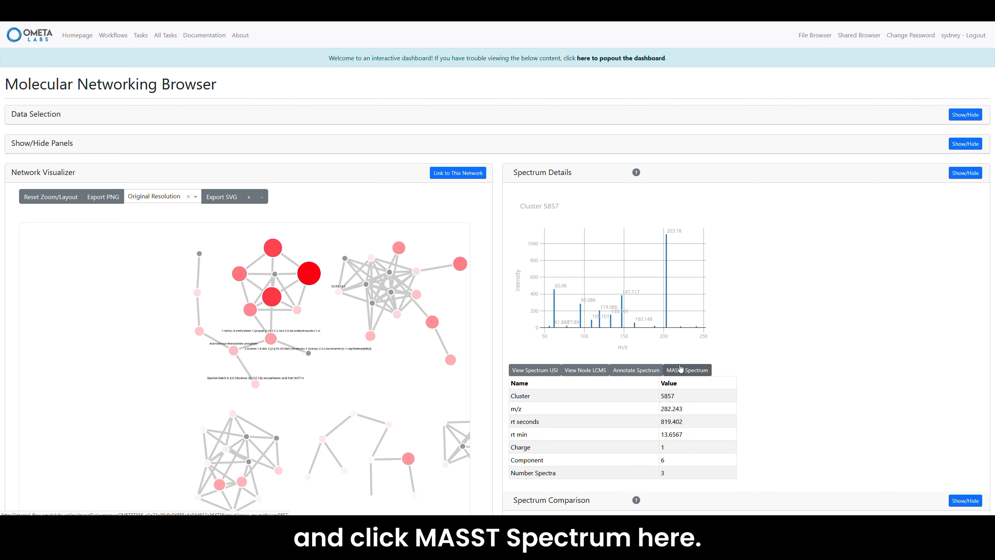
{"action": "left_click", "coordinate": [681, 369]}
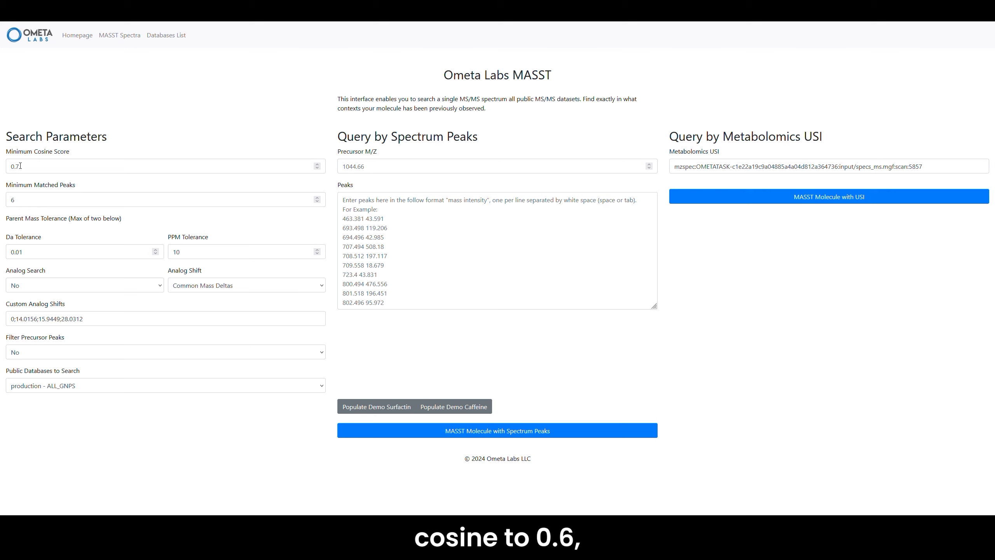
Step: Set the minimum cosine score to 0.6, minimum matched peaks to 5, Da tolerance to 0.05 and analog search to Yes
{"action": "left_click_drag", "start_coordinate": [21, 166], "coordinate": [16, 166]}
{"action": "type", "text": "6"}
{"action": "left_click_drag", "start_coordinate": [17, 200], "coordinate": [5, 199]}
{"action": "type", "text": "5"}
{"action": "left_click_drag", "start_coordinate": [23, 251], "coordinate": [21, 252]}
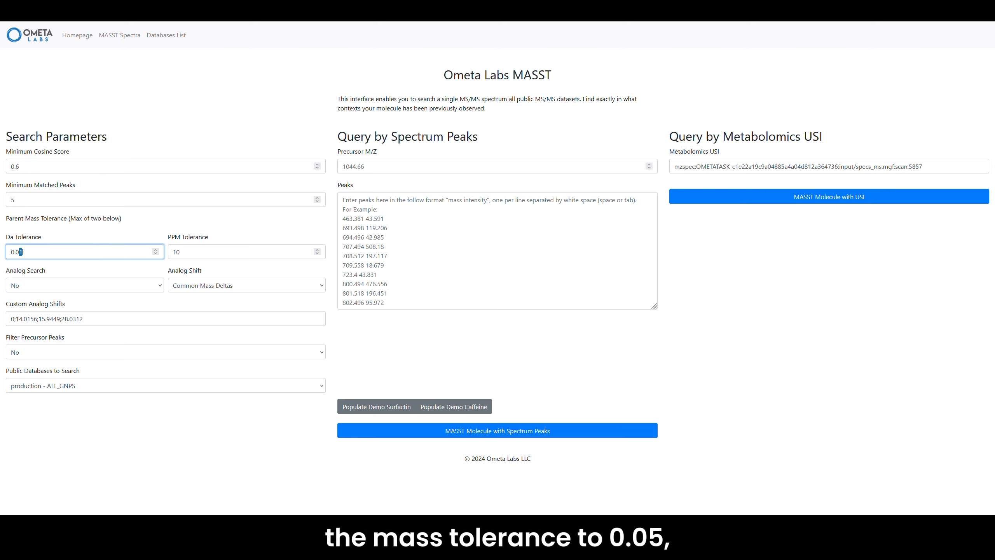
{"action": "type", "text": "5"}
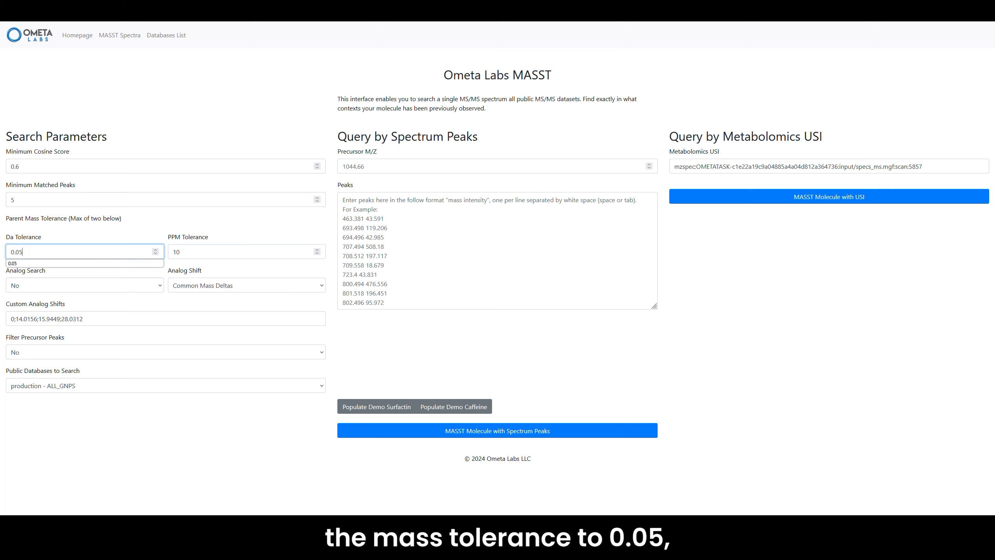
{"action": "left_click", "coordinate": [23, 285]}
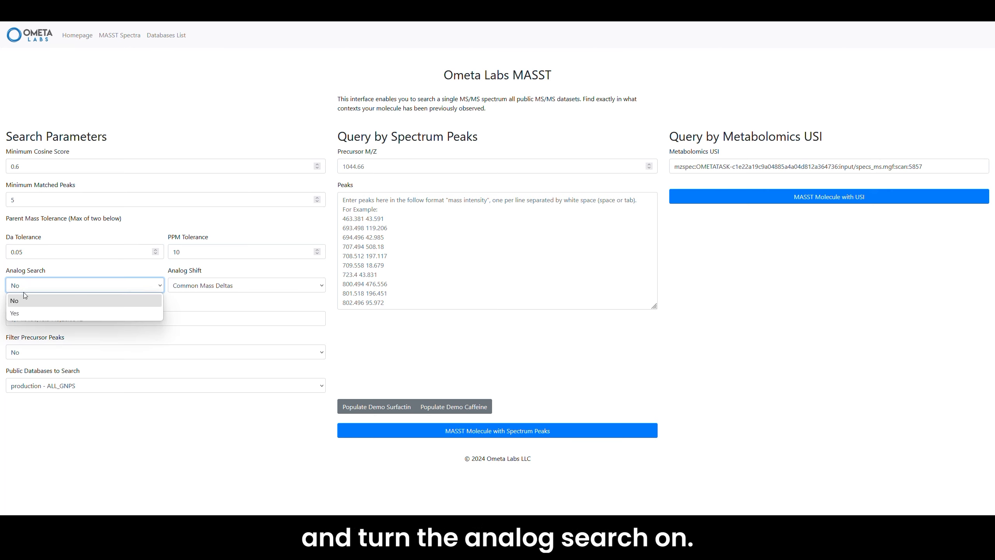
{"action": "left_click", "coordinate": [32, 313]}
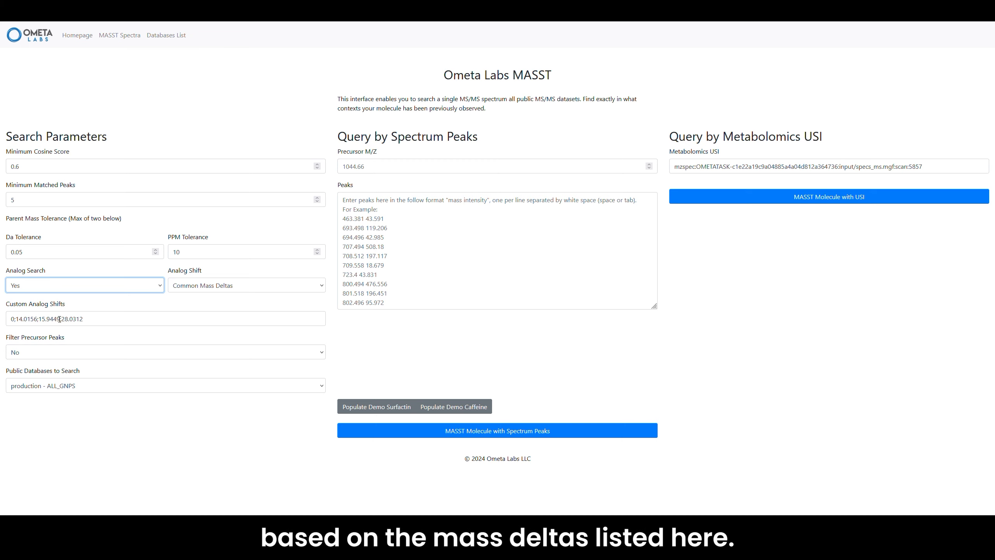
Step: Choose user - admin:Domain_MASST as the public database and run the MASST search with the metabolomics USI
{"action": "left_click", "coordinate": [81, 318]}
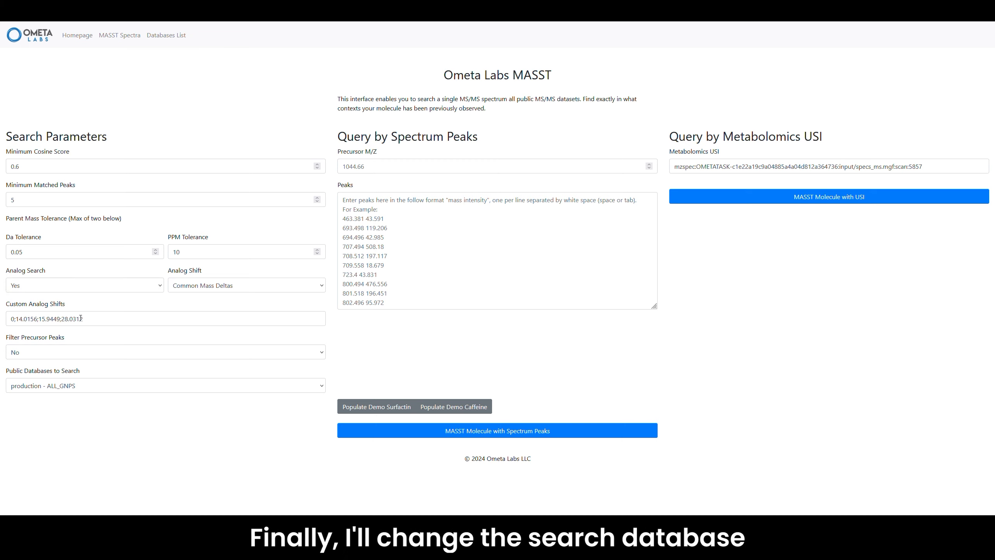
{"action": "left_click", "coordinate": [83, 385]}
{"action": "left_click", "coordinate": [78, 467]}
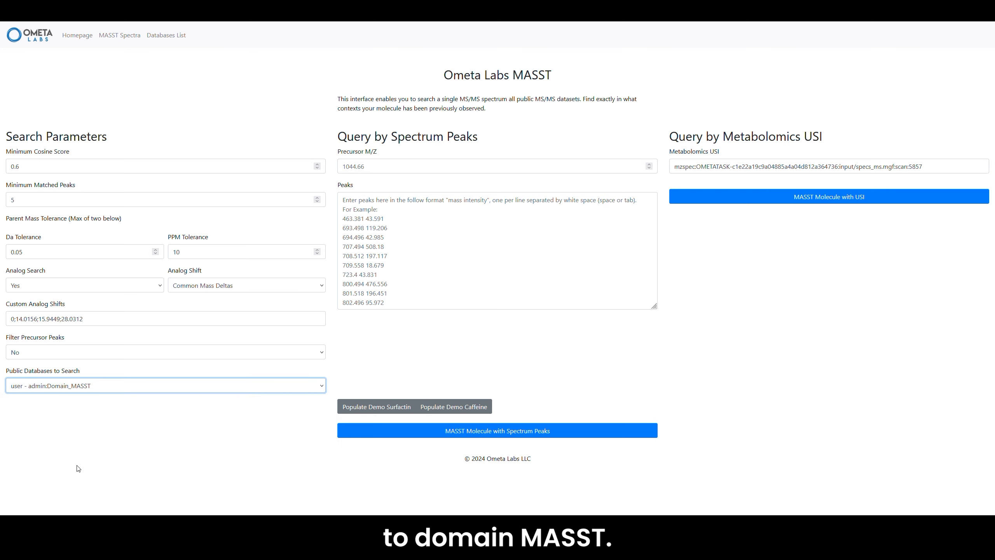
{"action": "left_click", "coordinate": [742, 204]}
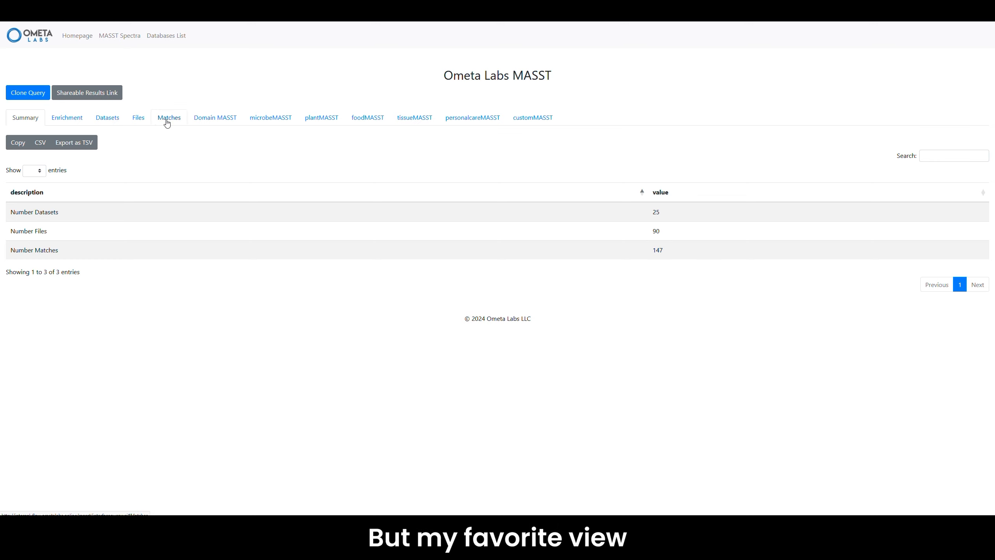
Step: View the Domain MASST tree of the search results and the plantMASST results
{"action": "left_click", "coordinate": [210, 126]}
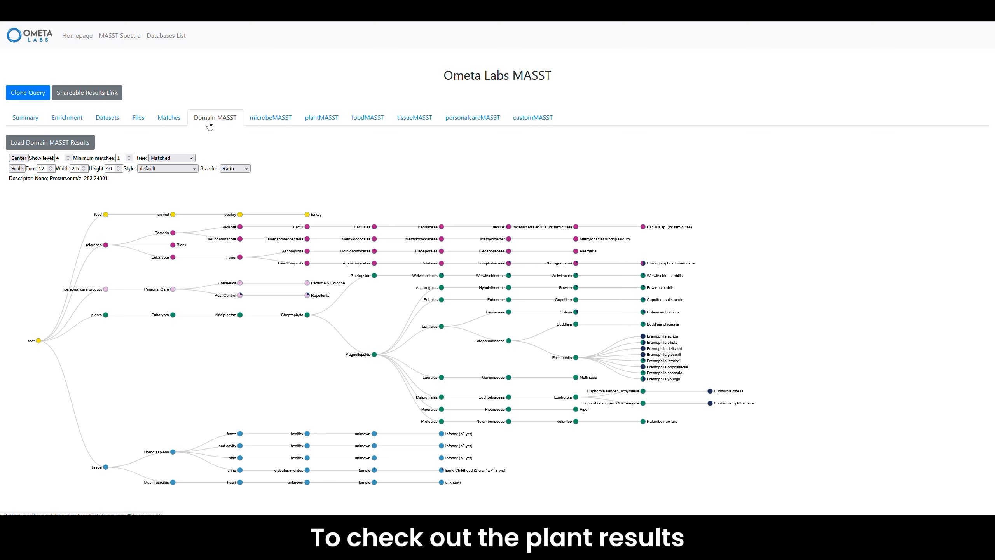
{"action": "left_click", "coordinate": [319, 119]}
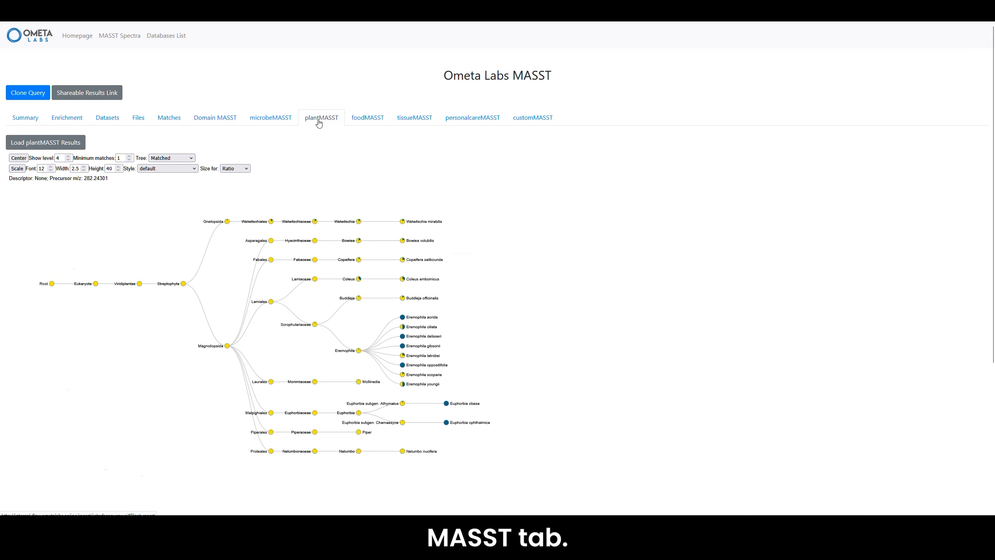